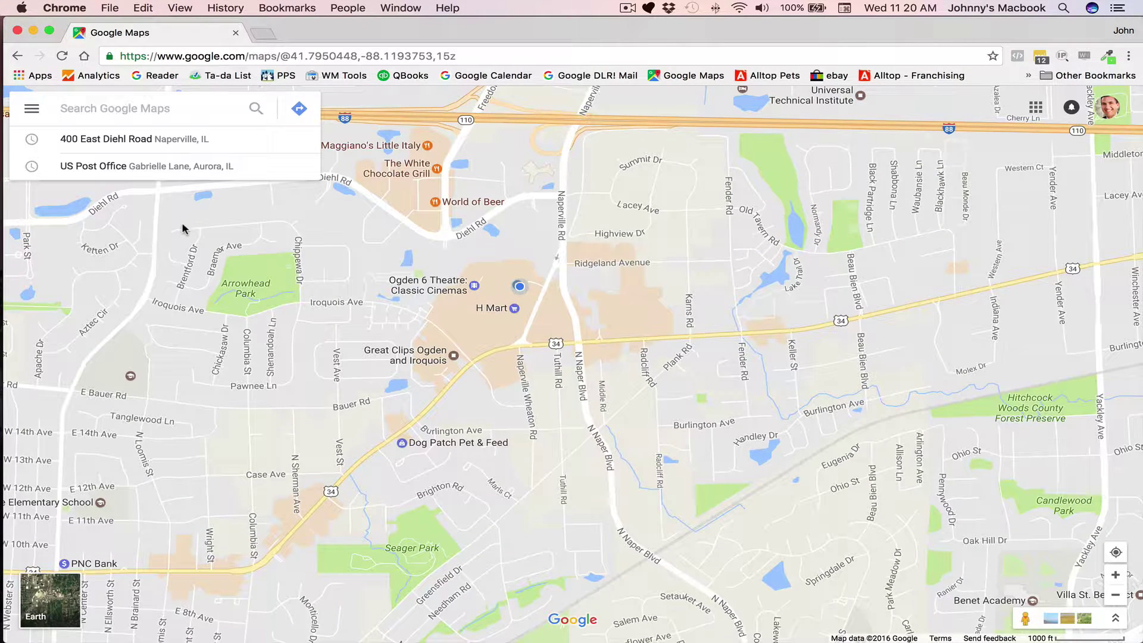
Create a new custom map from the Maps list in Your places
left_click(33, 109)
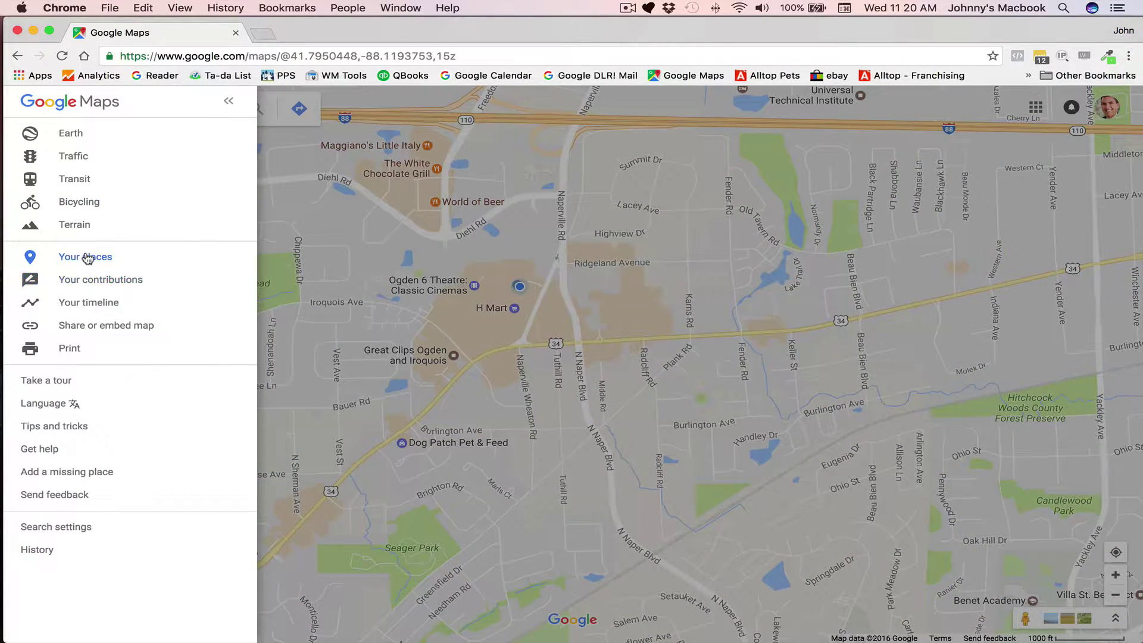
left_click(107, 261)
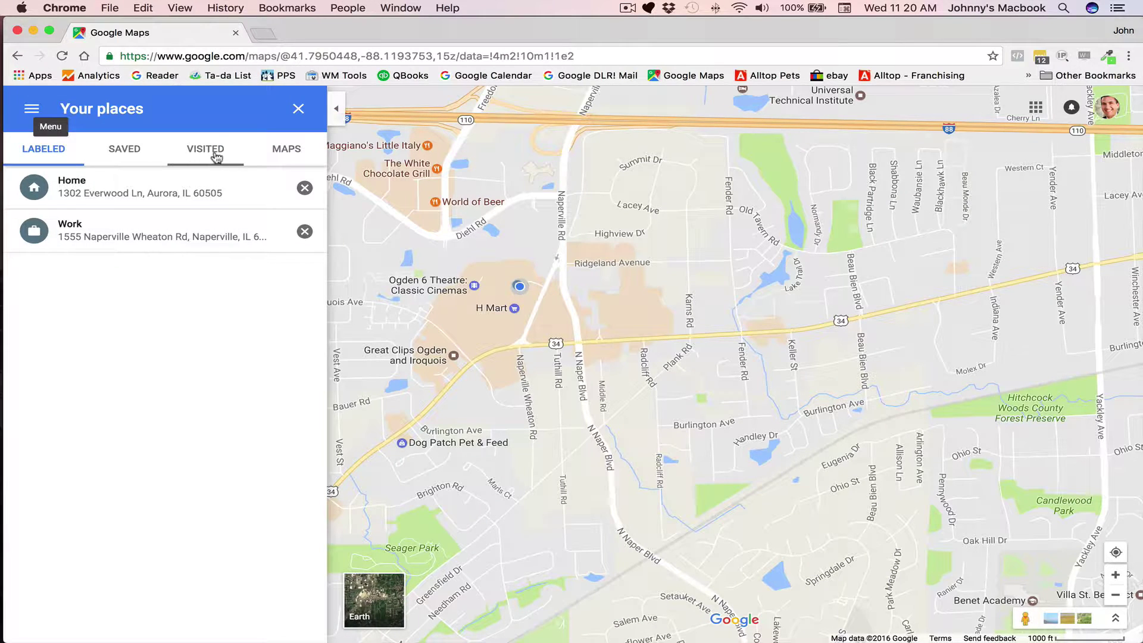
left_click(286, 153)
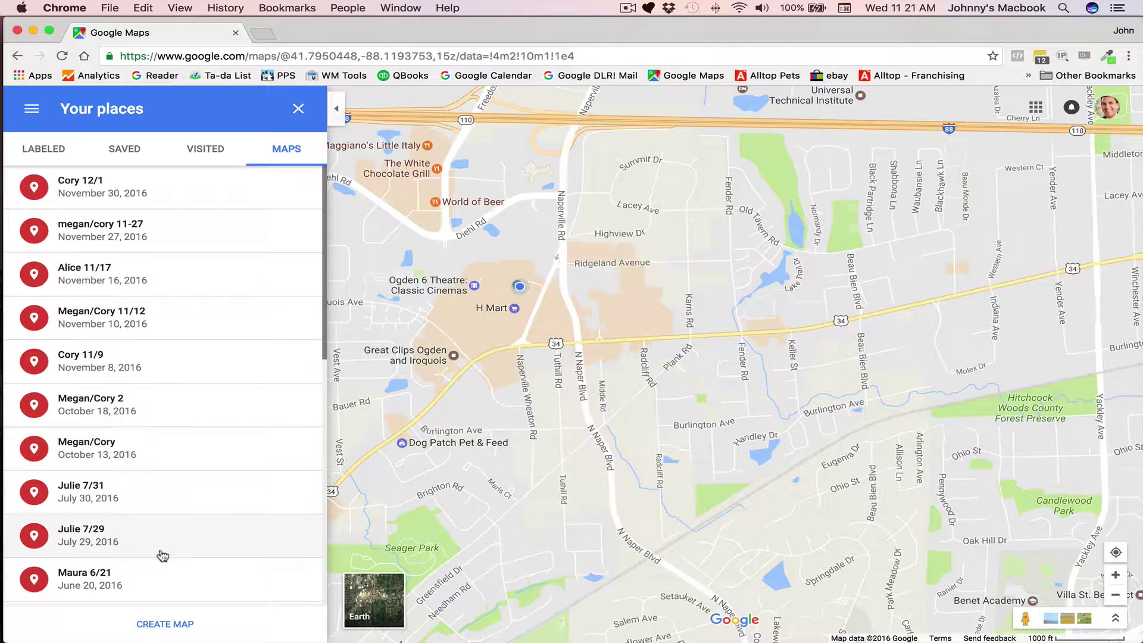
left_click(151, 624)
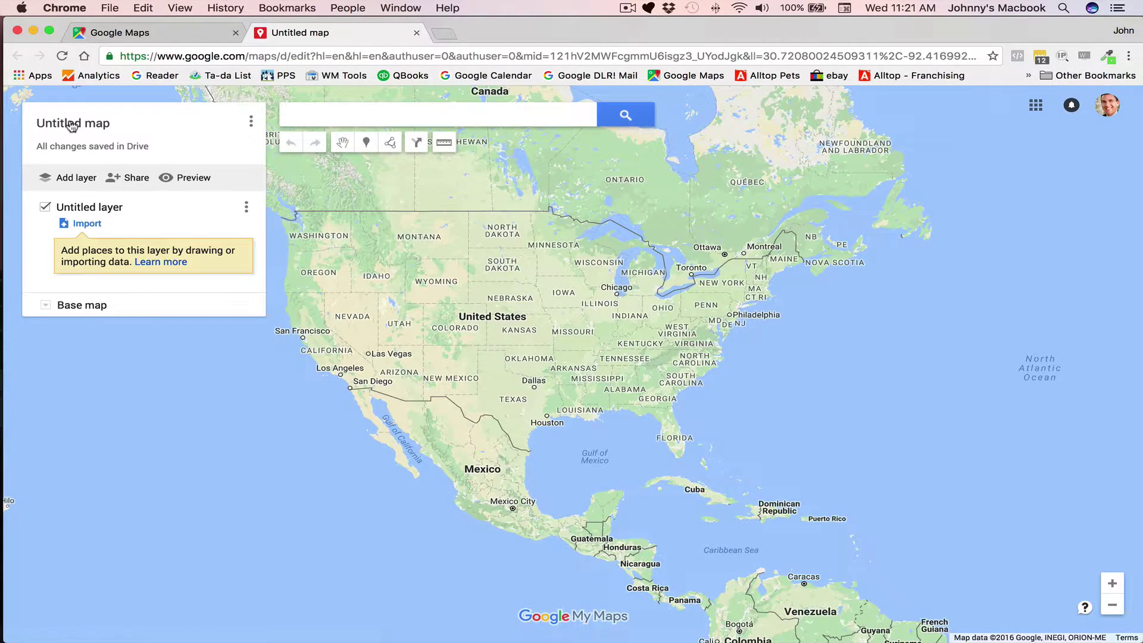
Retitle the untitled map to 'Tuesday's Schedule' and save it
left_click(71, 124)
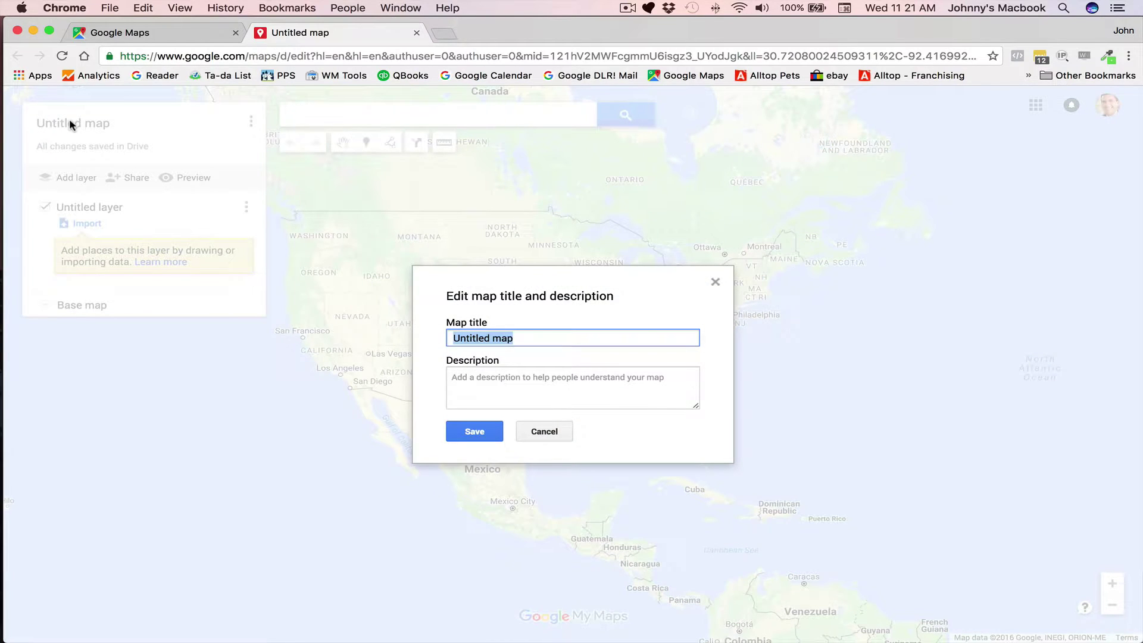
type("Tuesday's Schedule")
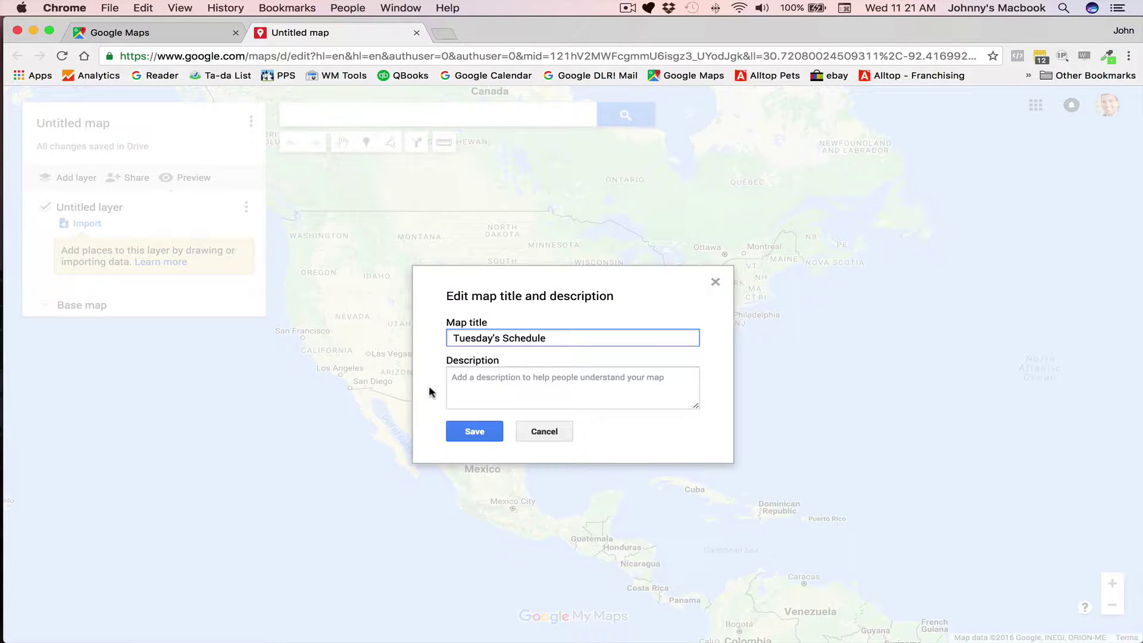
left_click(475, 430)
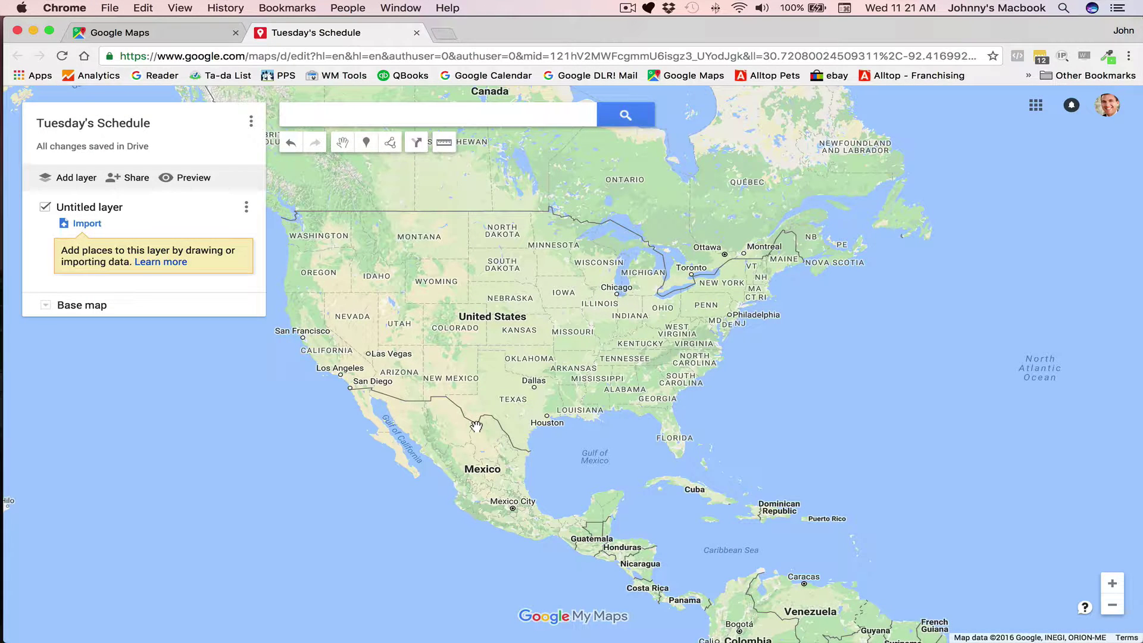
left_click(330, 117)
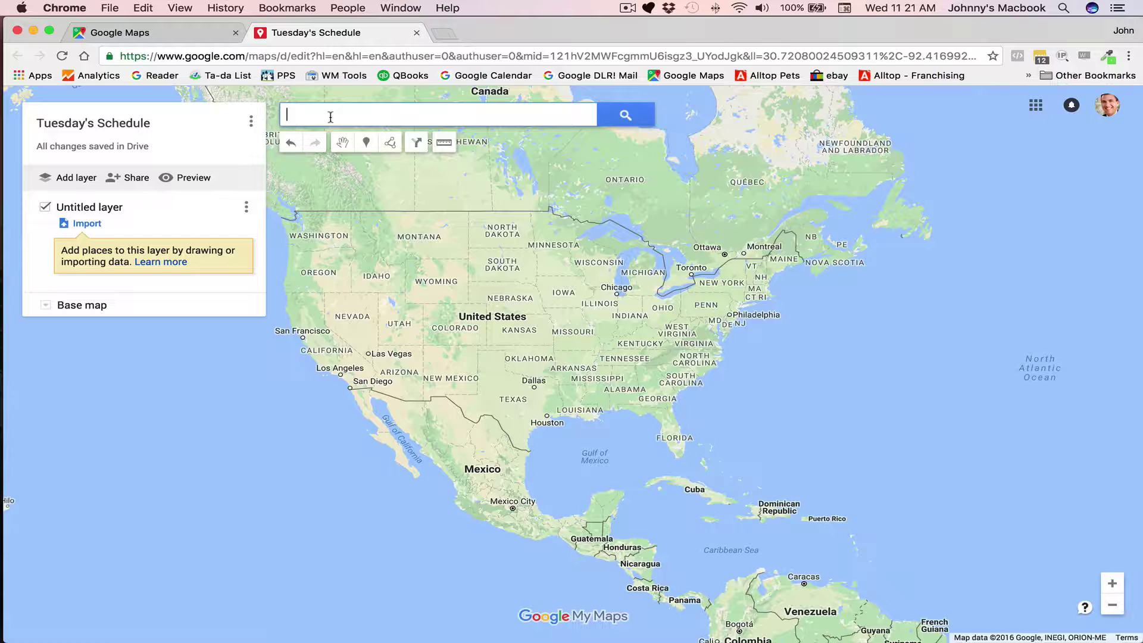
type("1302 eer")
key("BackSpace")
key("BackSpace")
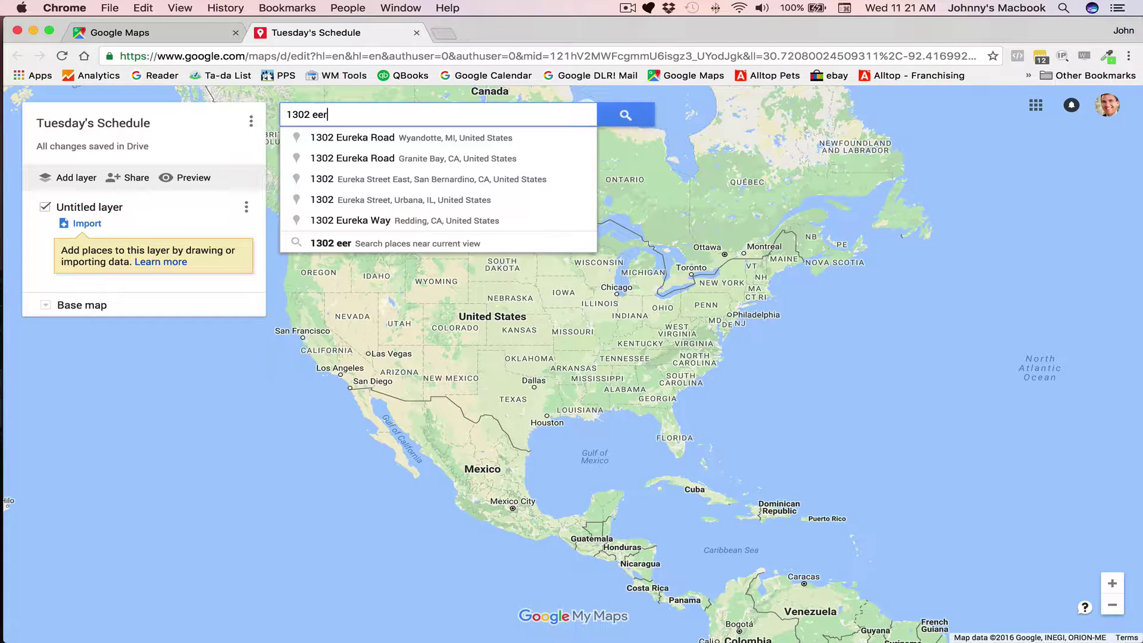
type("verw")
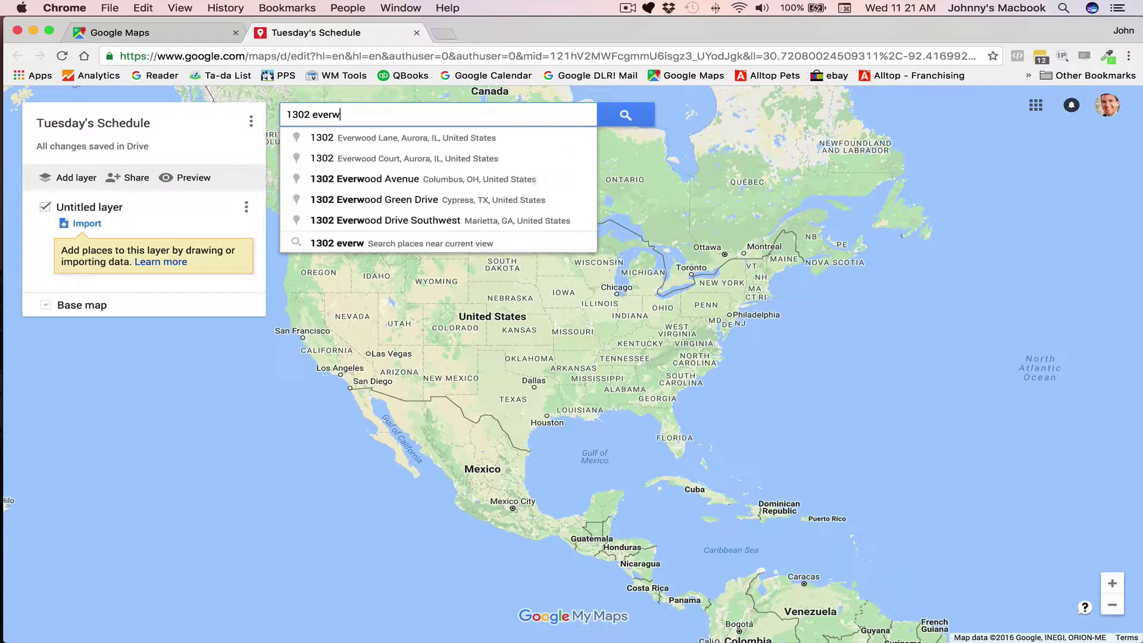
left_click(355, 139)
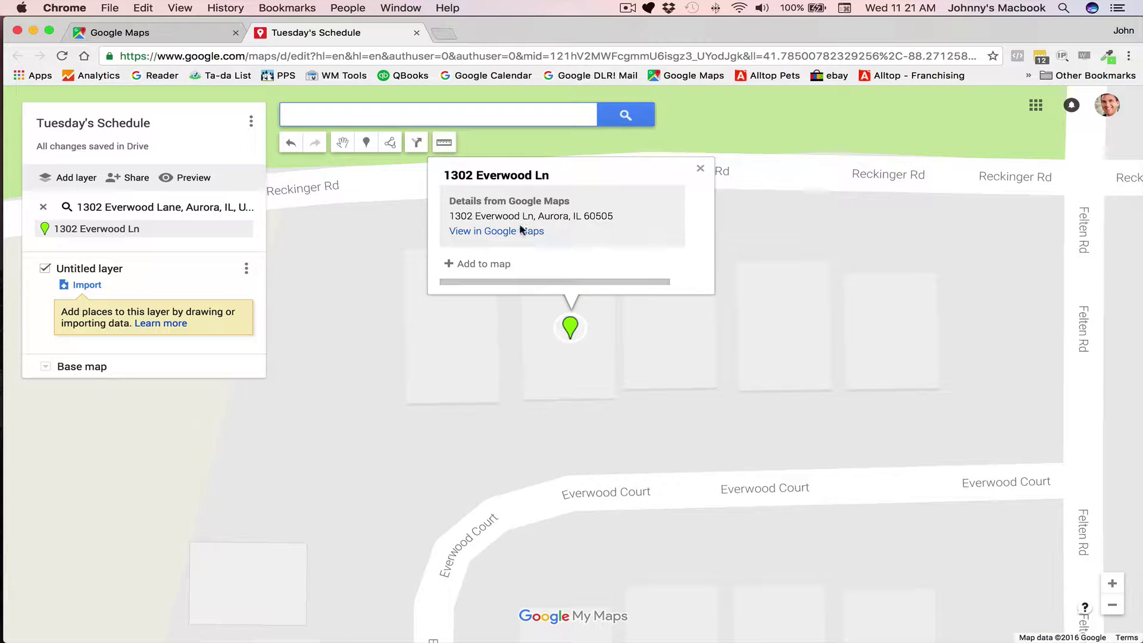
left_click(484, 265)
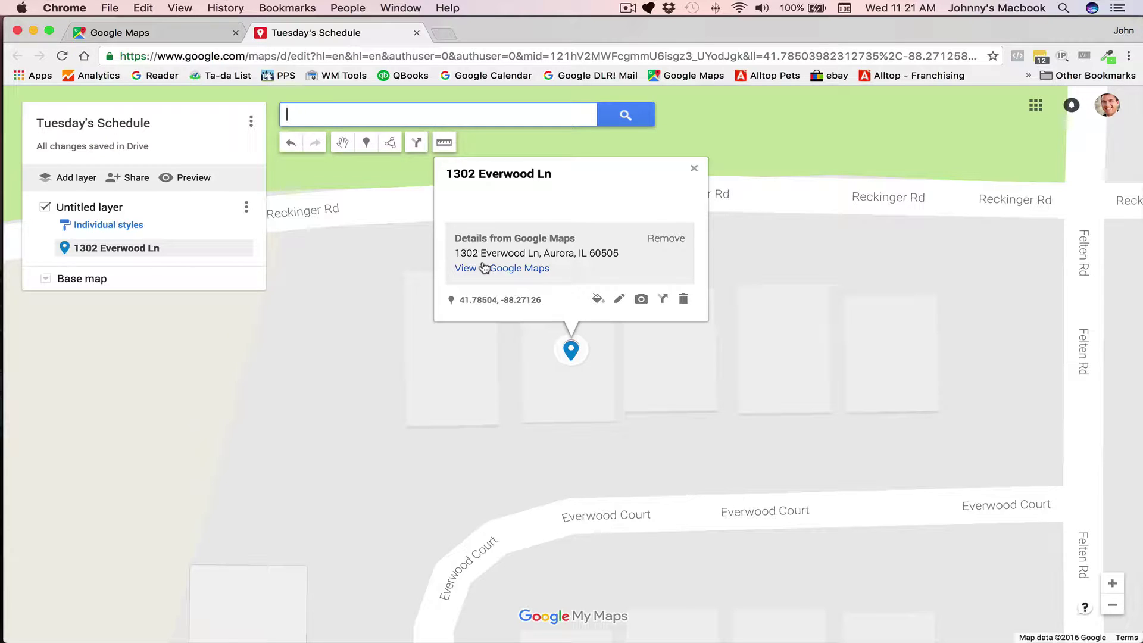
mouse_move(120, 250)
left_click(318, 120)
type("855 balton")
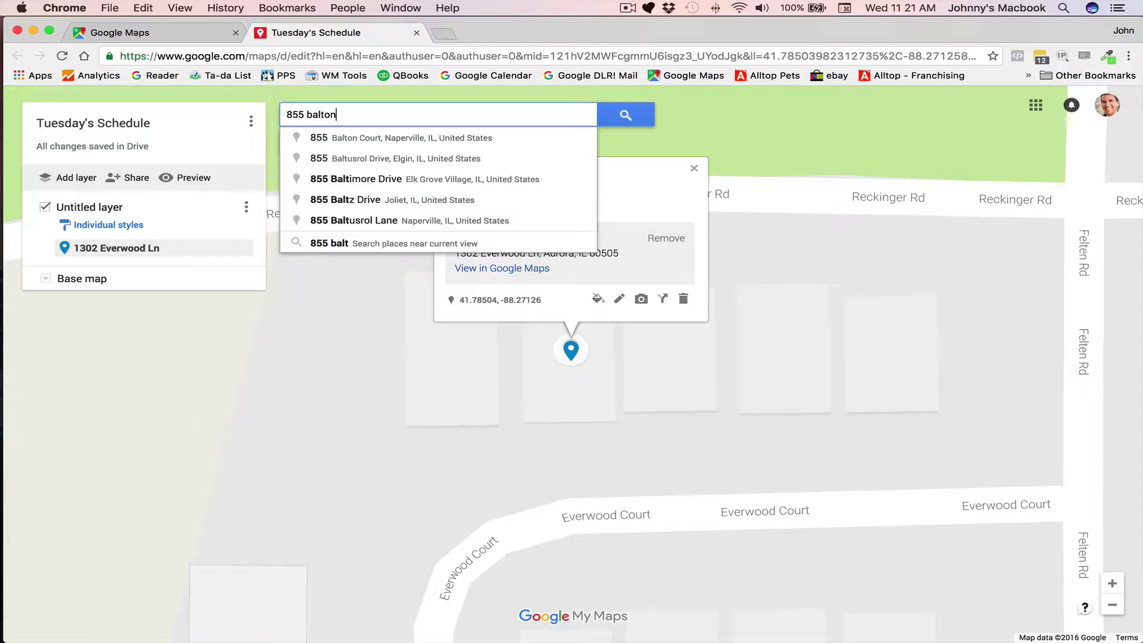
left_click(384, 137)
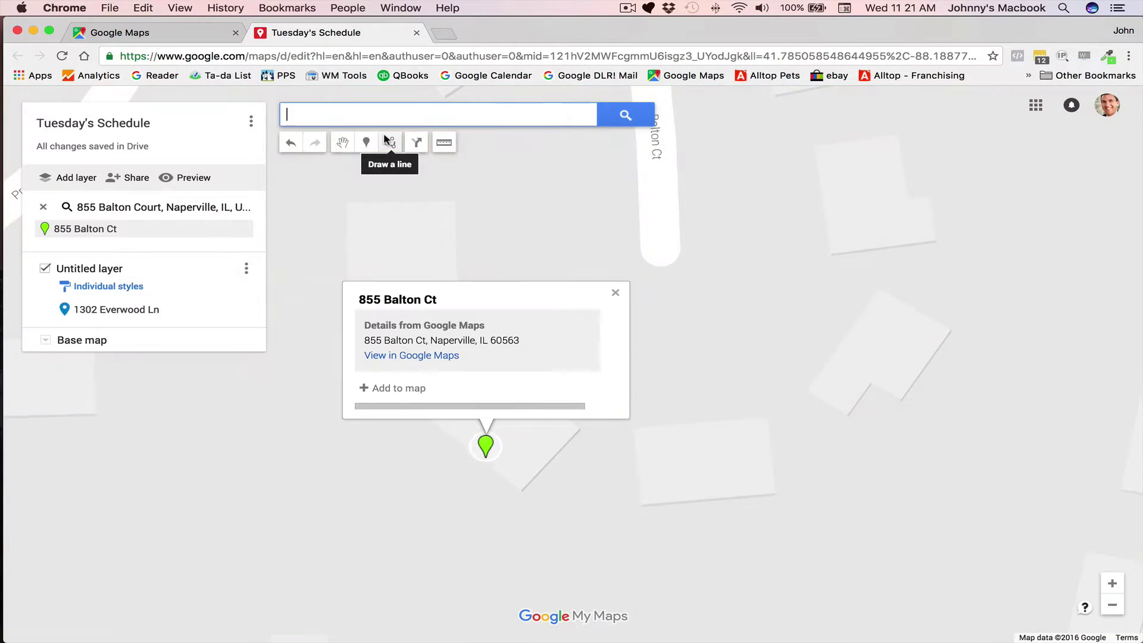
left_click(409, 392)
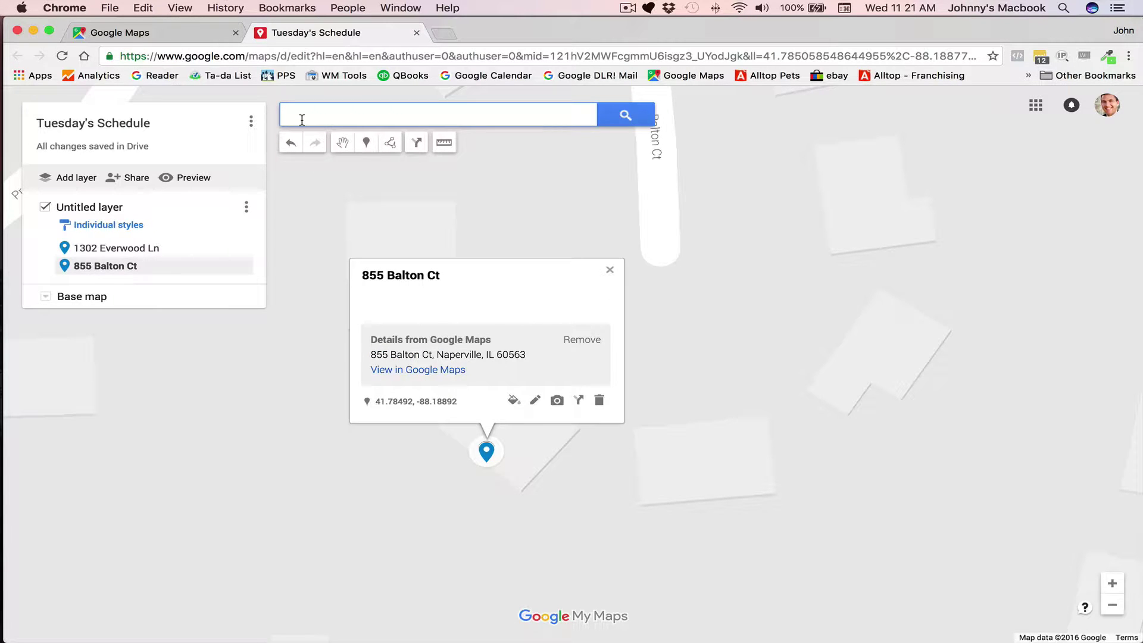
Search for 1111 Burlington Avenue, Lisle and add it to the map
type("1111")
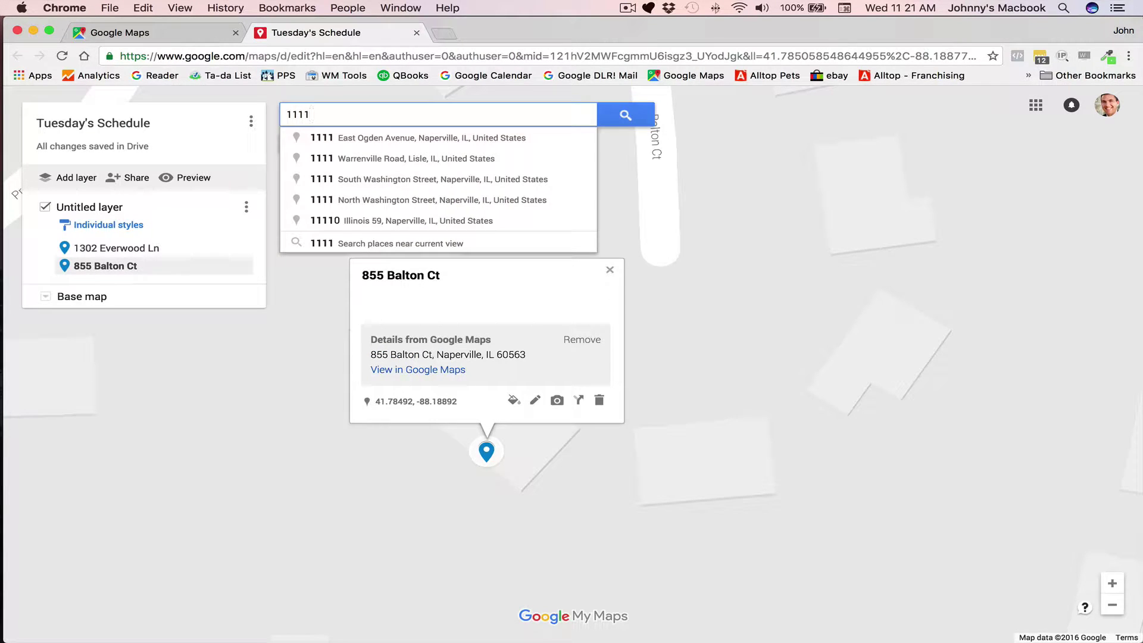
type("bal")
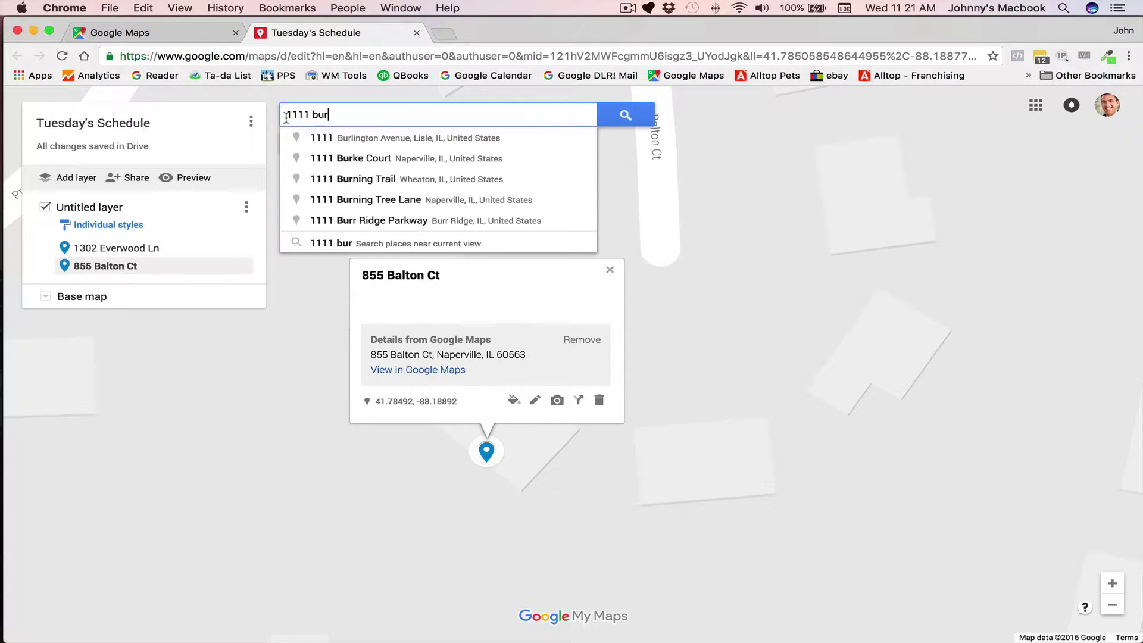
key("super+a")
key("BackSpace")
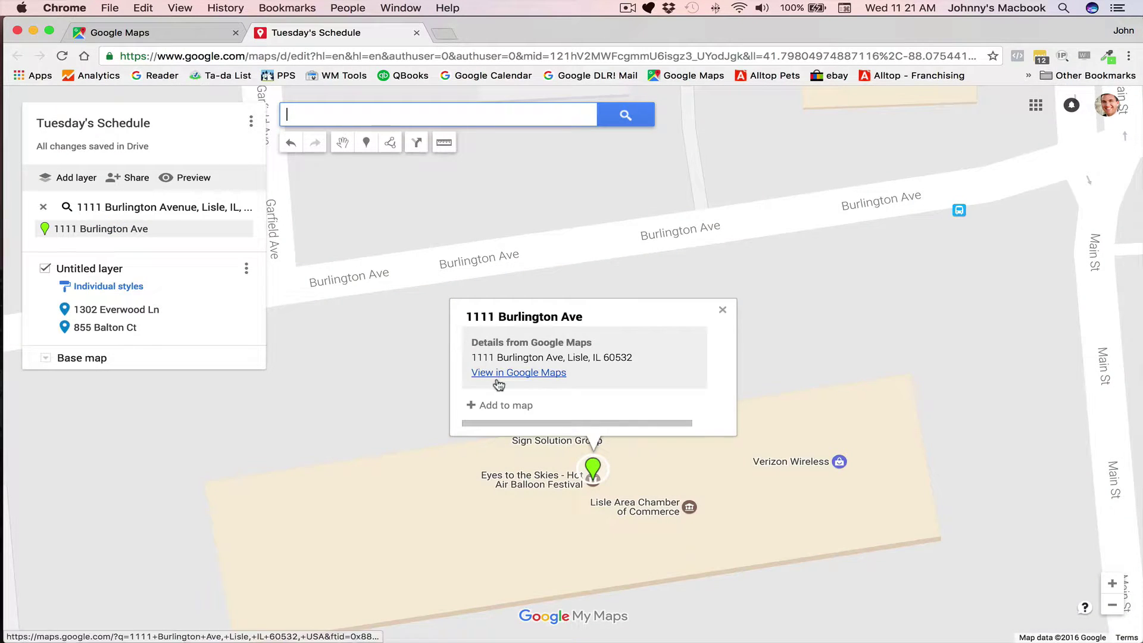
left_click(498, 403)
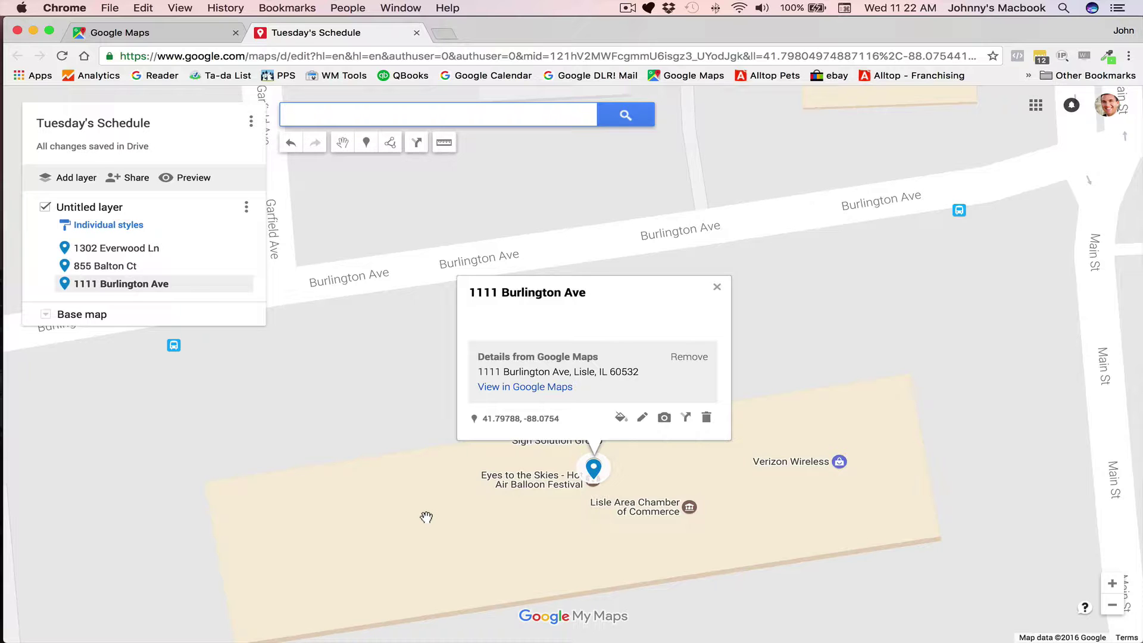
left_click(1111, 605)
left_click(1112, 605)
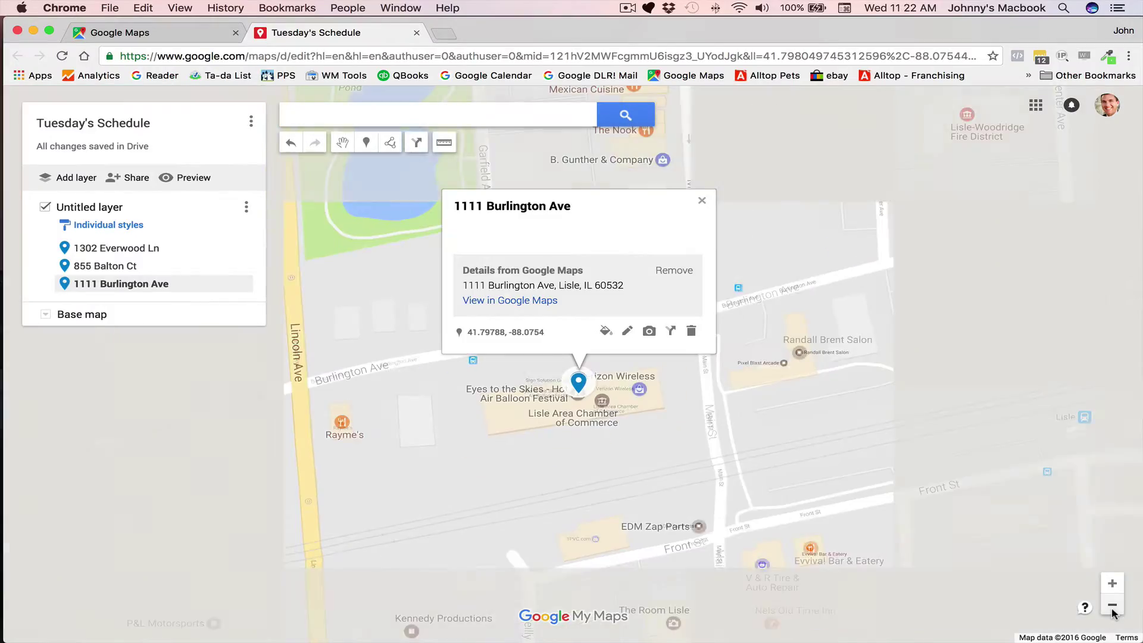
left_click(1112, 605)
left_click(1112, 605)
left_click(1112, 605)
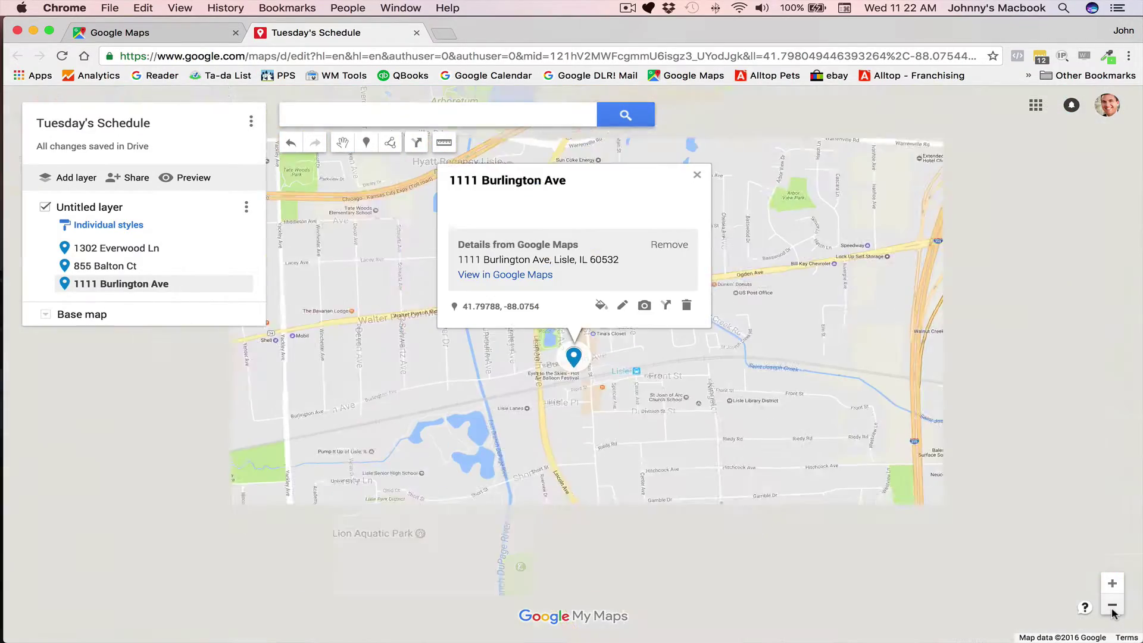
left_click(1112, 605)
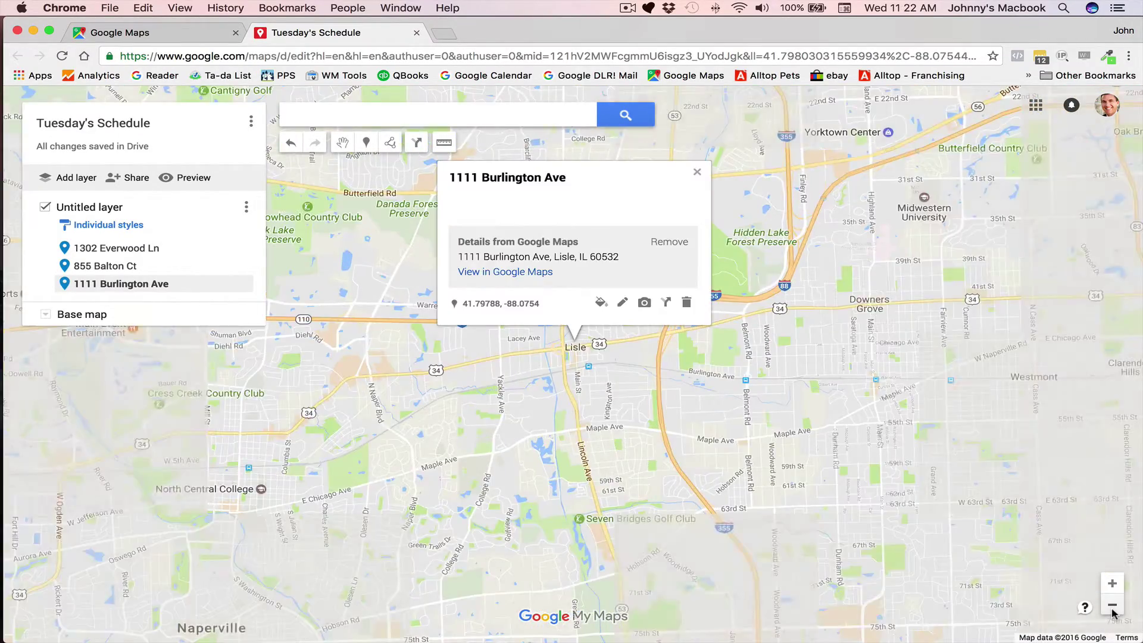
left_click(1112, 605)
left_click_drag(534, 496, 797, 510)
left_click(960, 185)
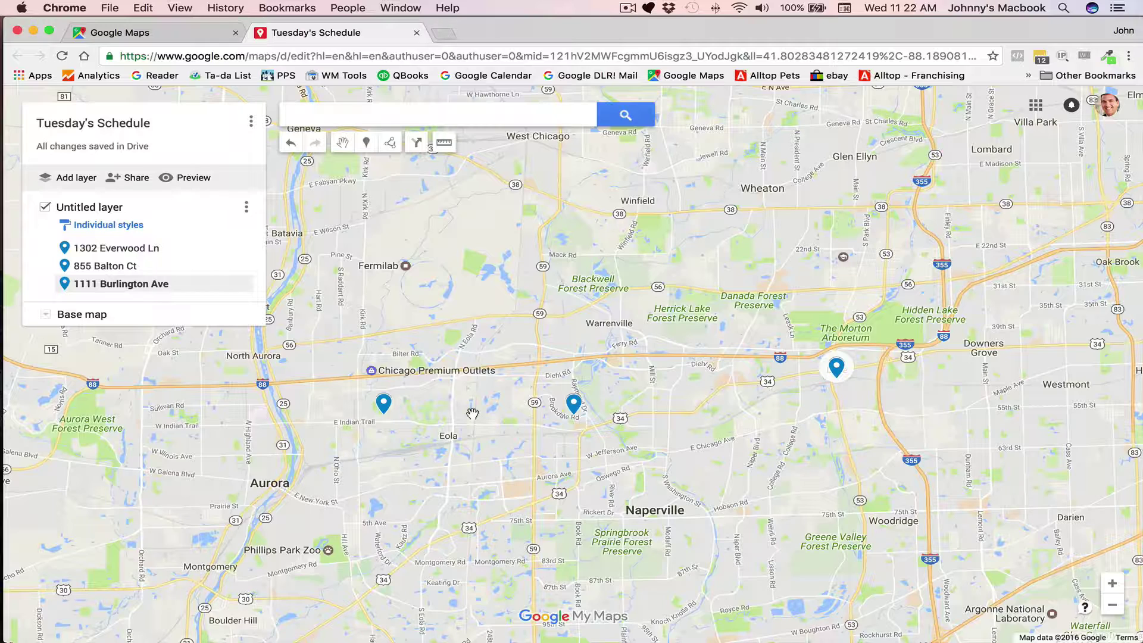
left_click(382, 405)
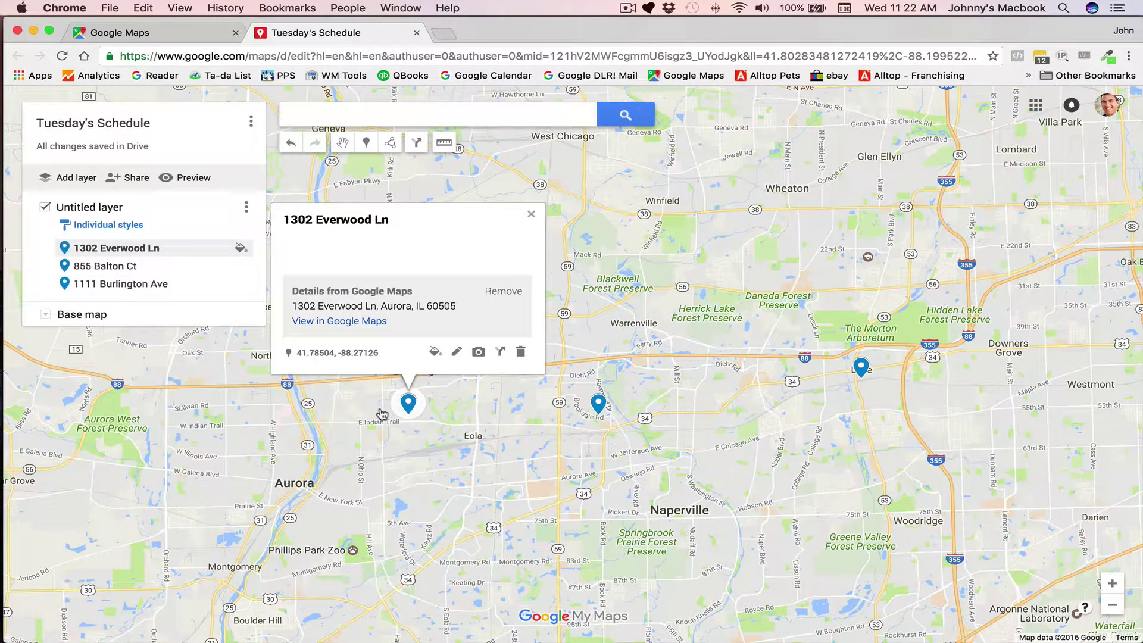
left_click(500, 353)
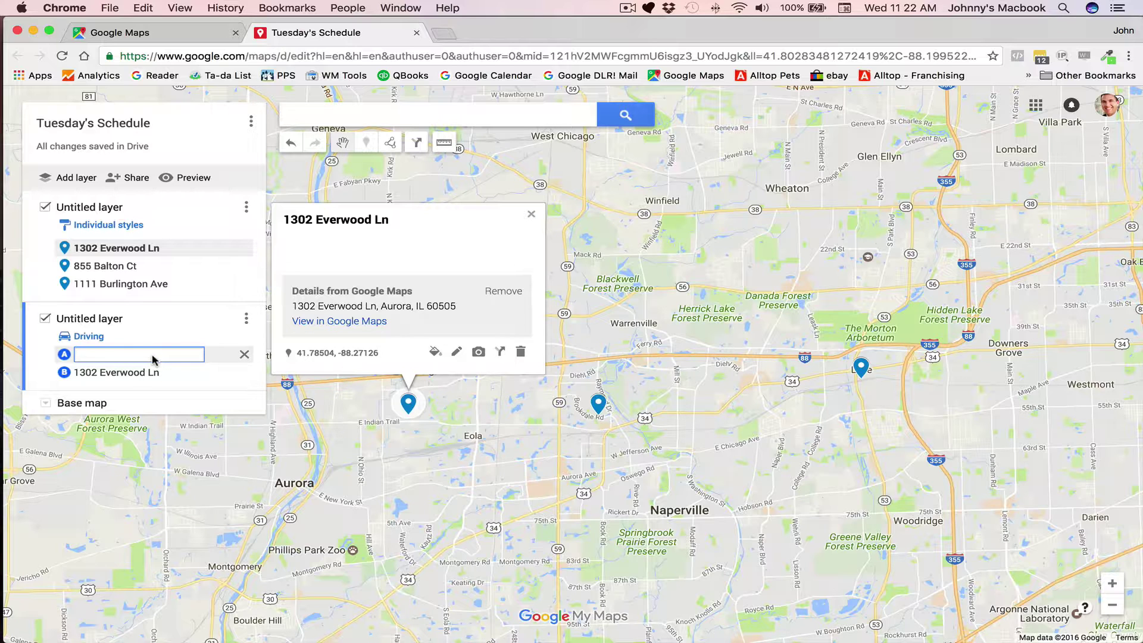
type("855")
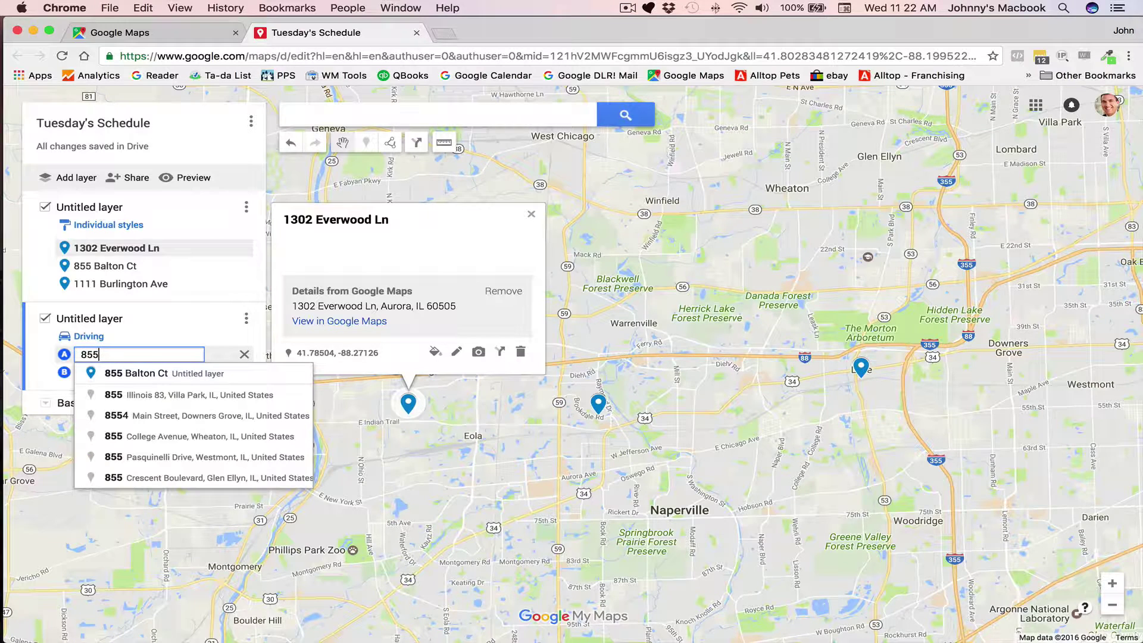
left_click(136, 374)
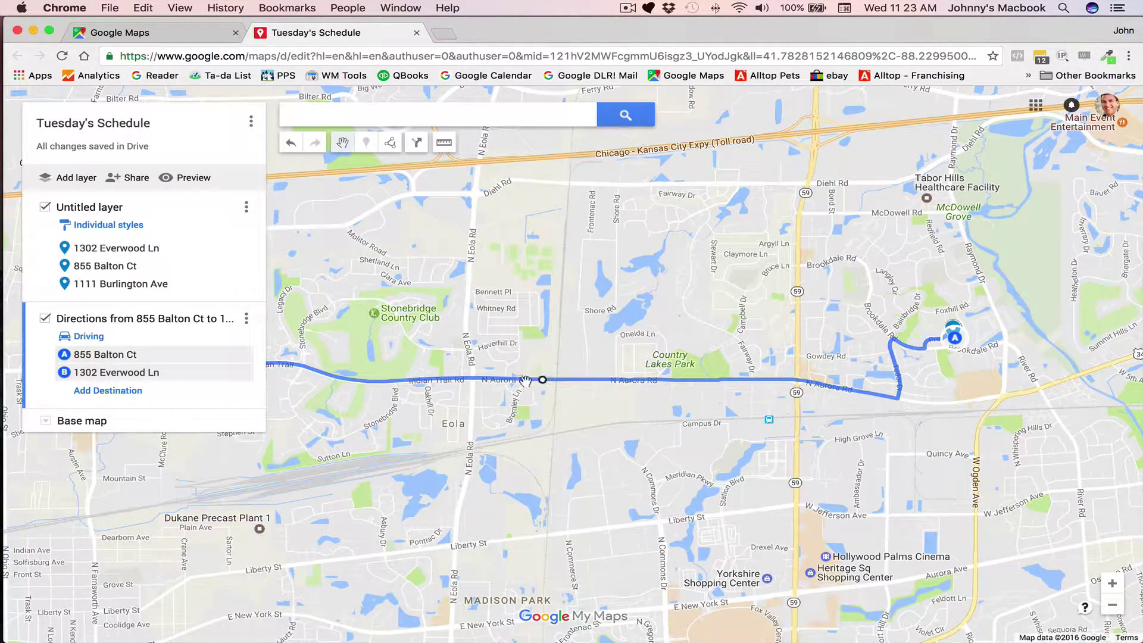
View the route's step-by-step directions, close them, and pan to show the full route
left_click(246, 321)
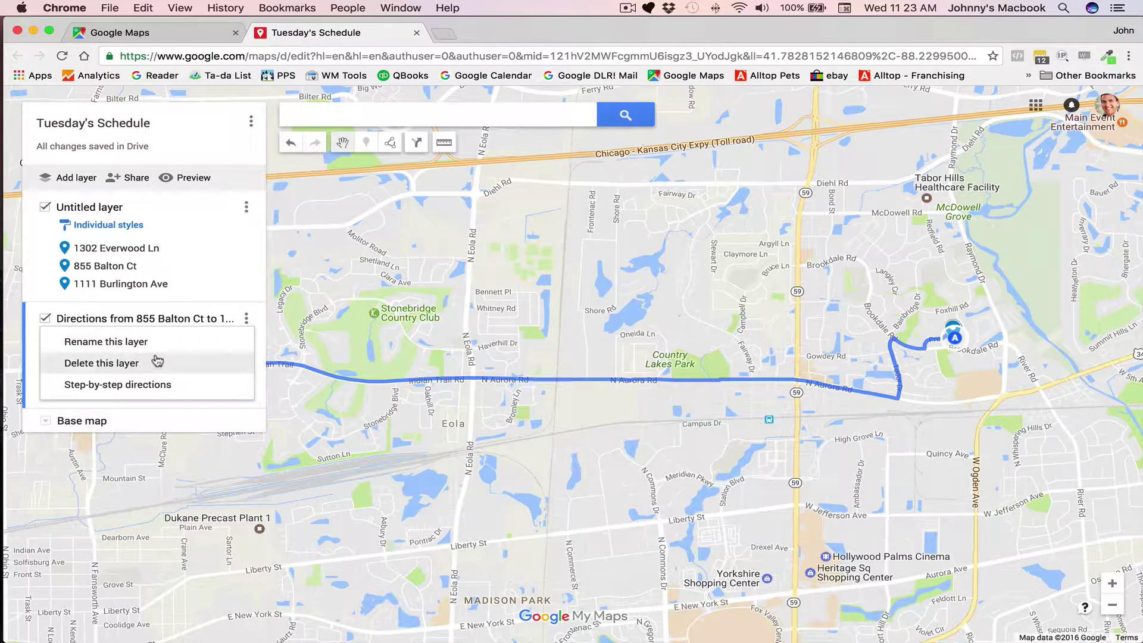
left_click(143, 386)
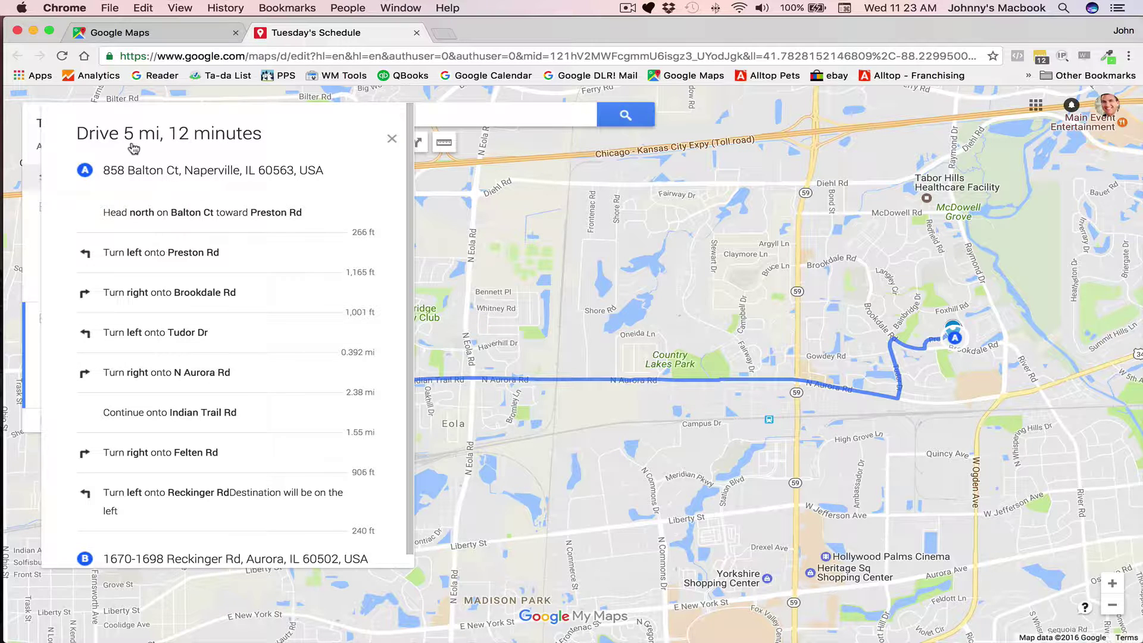
left_click(391, 139)
left_click_drag(523, 511, 660, 573)
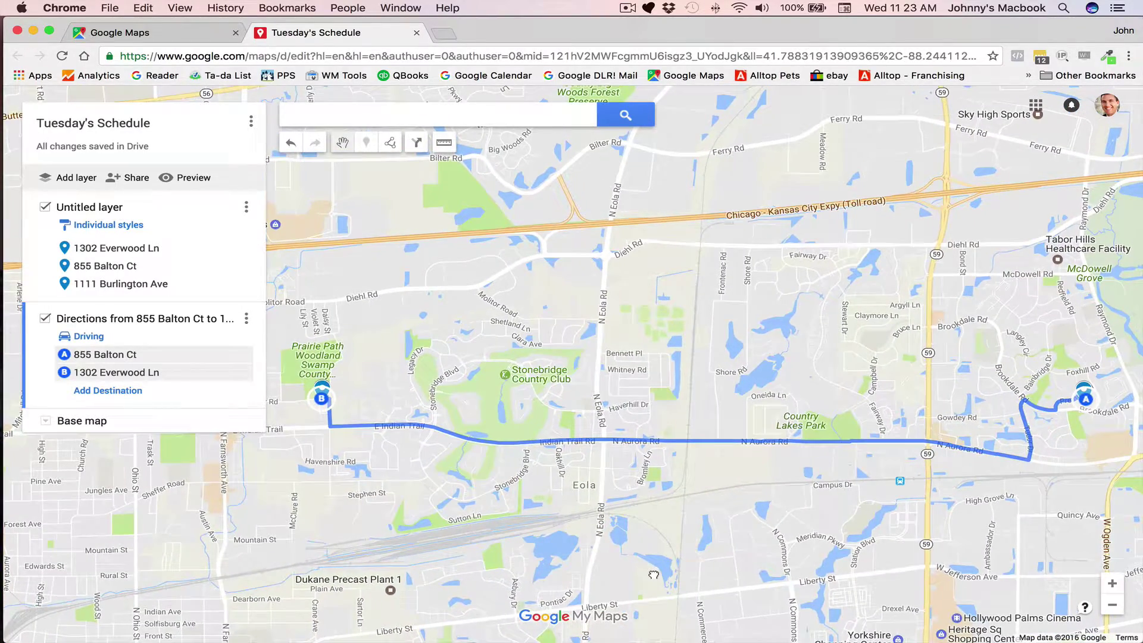